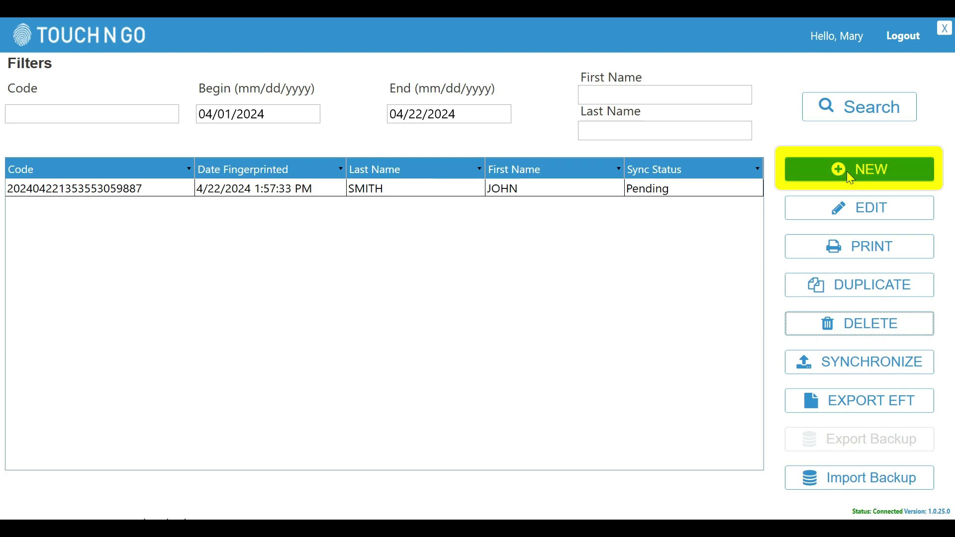
Create a new fingerprint record and enter the applicant's first and last name
left_click(847, 171)
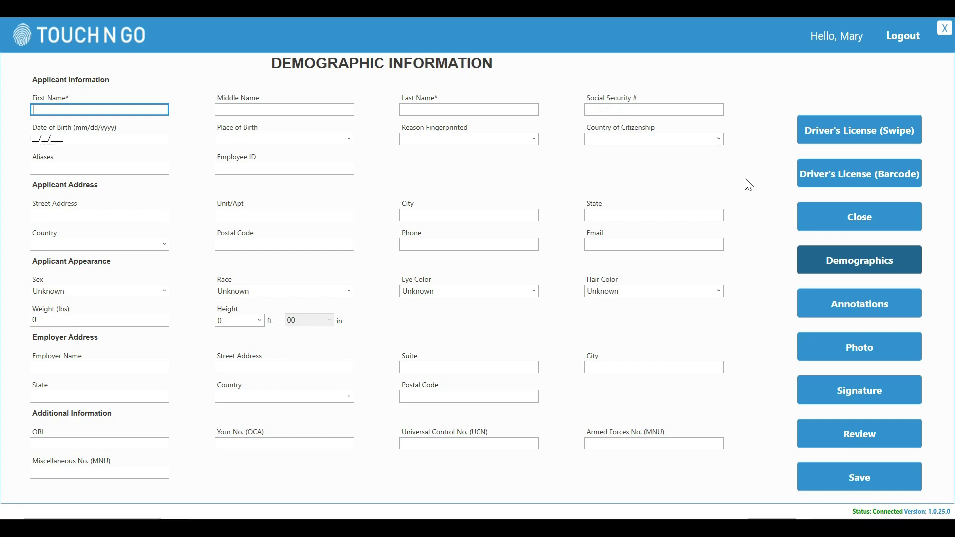
type("John")
key("Tab")
key("Tab")
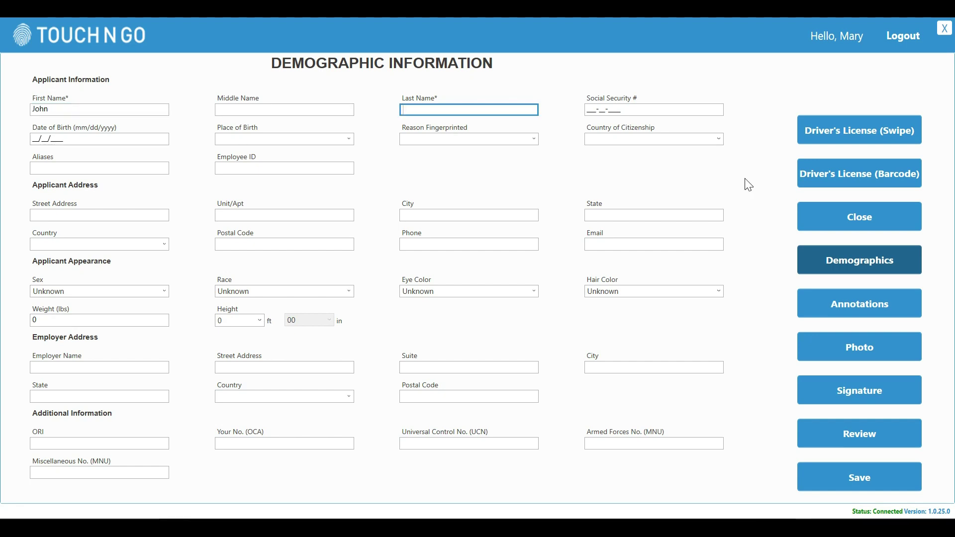
type("Doe")
key("Tab")
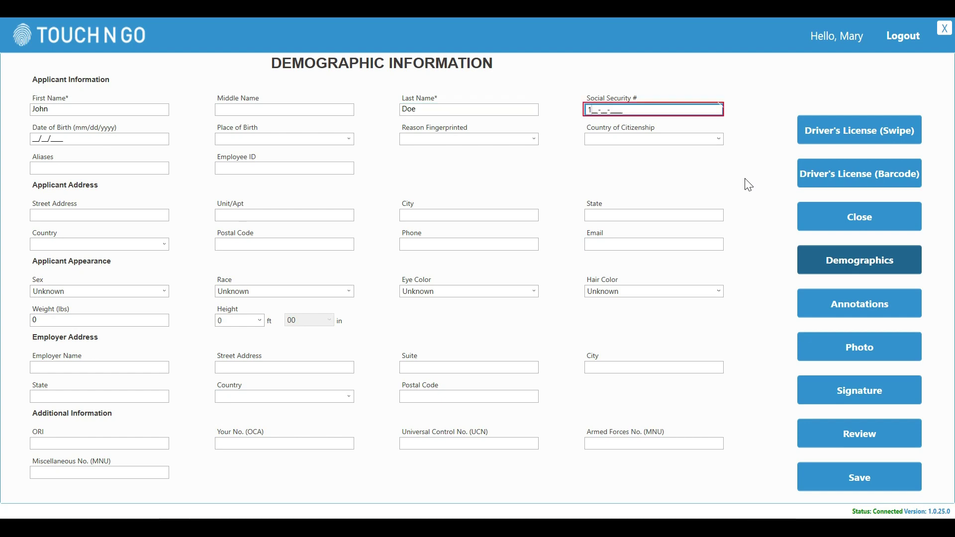
Enter the applicant's Social Security number and date of birth, and set the place of birth to Florida
type("111-11-1111")
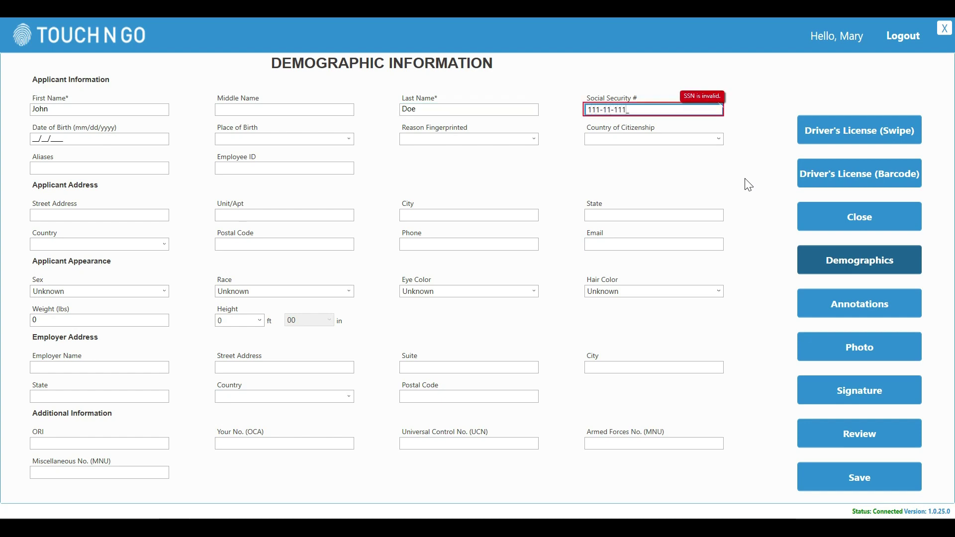
key("Tab")
type("01011950")
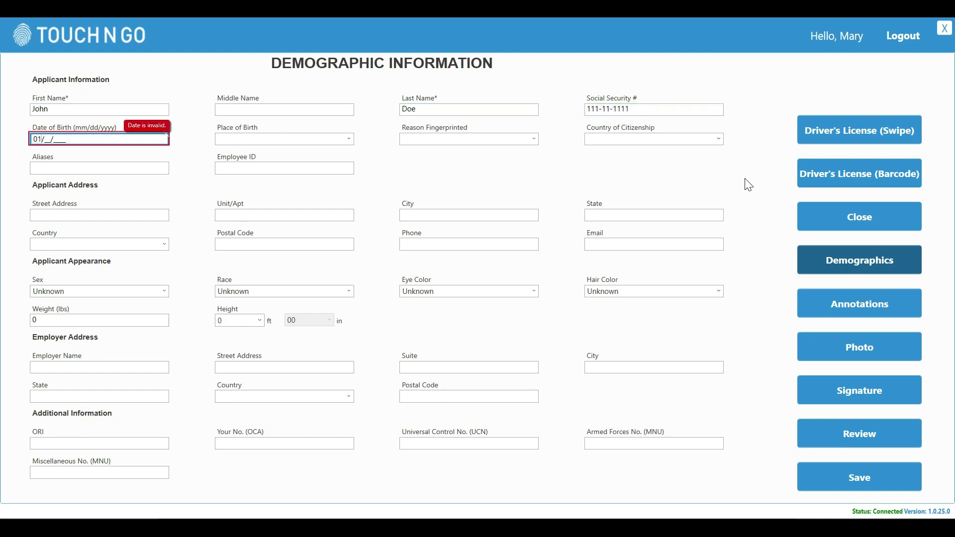
key("Tab")
type("fl")
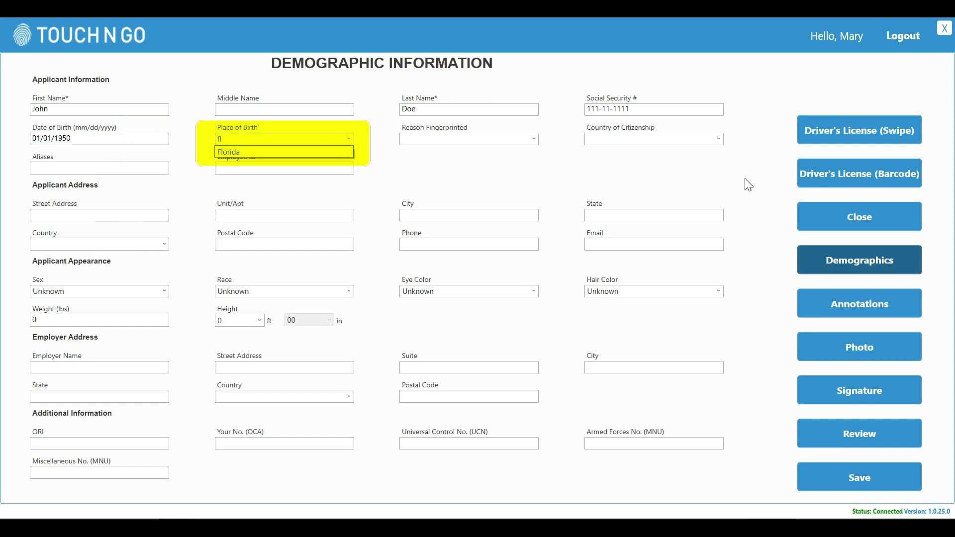
key("Down")
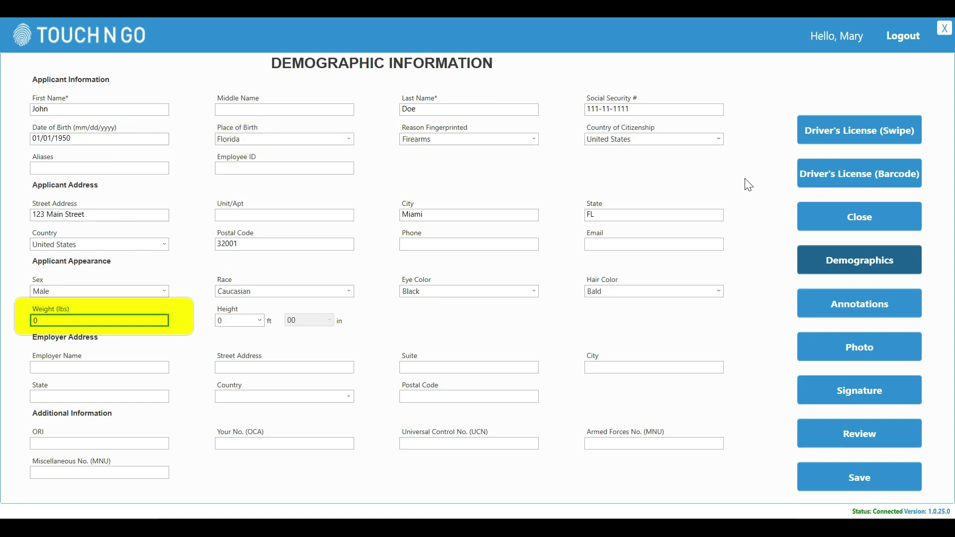
Set the applicant's weight to 200 lbs and height to 6 ft, and proceed to the fingerprint annotations
type("2000")
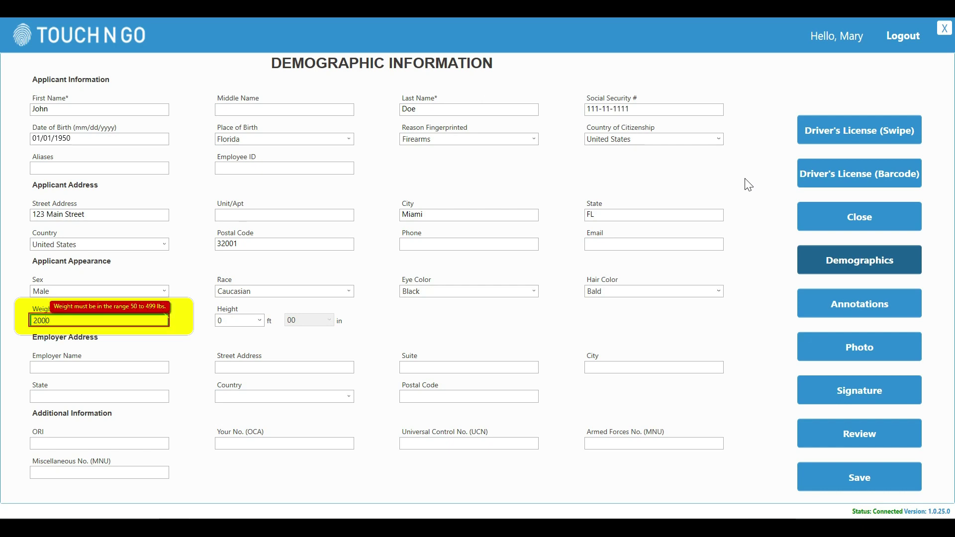
key("BackSpace")
key("Tab")
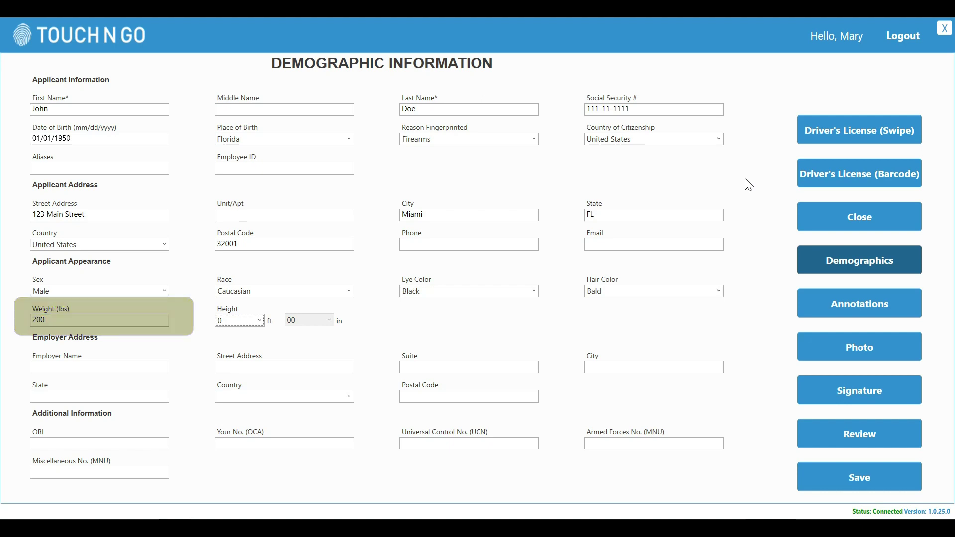
key("6")
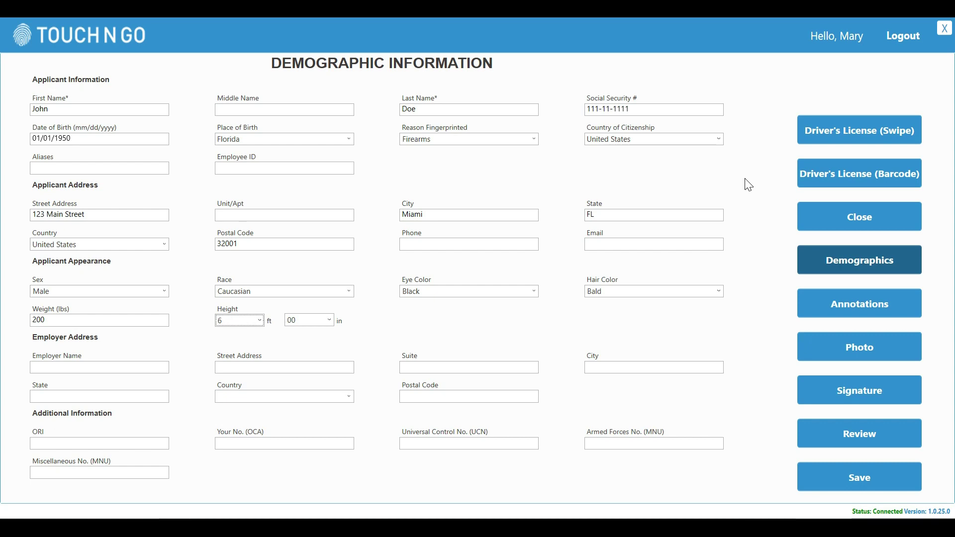
left_click(833, 308)
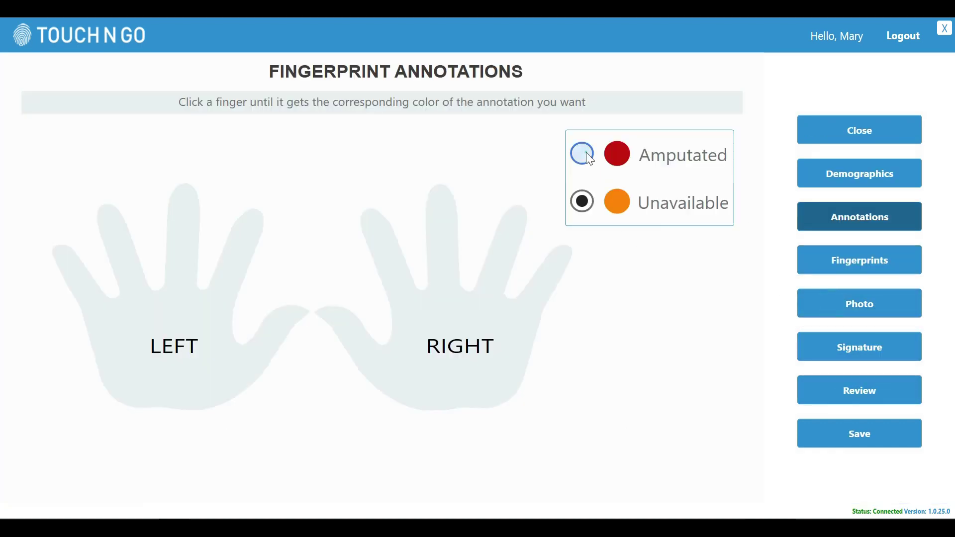
Mark the right thumb and right index finger as Amputated, and clear both annotations again
left_click(586, 152)
left_click(354, 332)
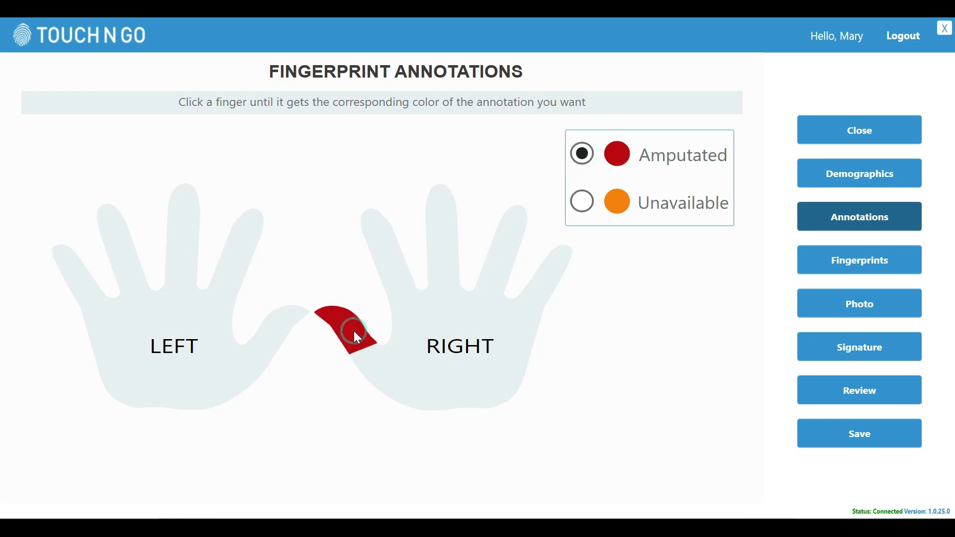
left_click(396, 248)
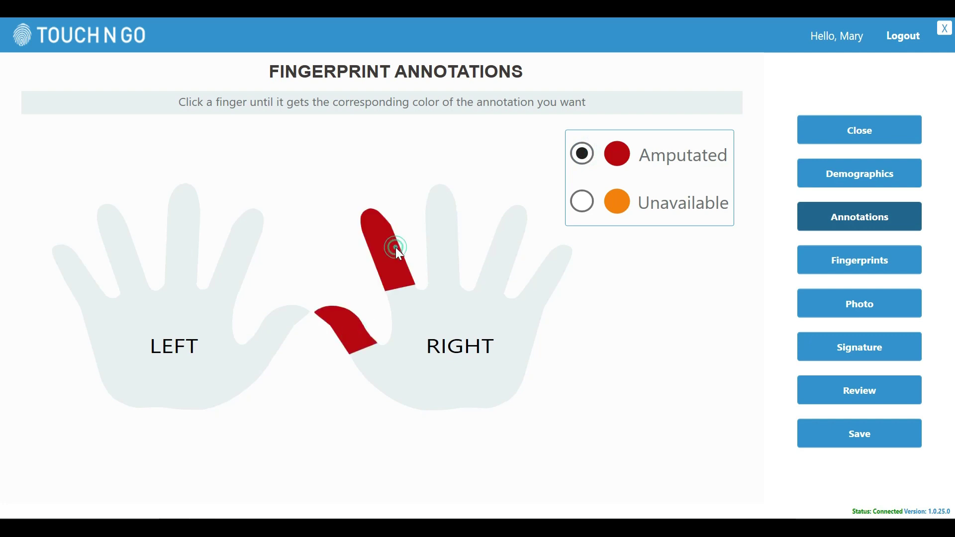
left_click(395, 249)
left_click(345, 316)
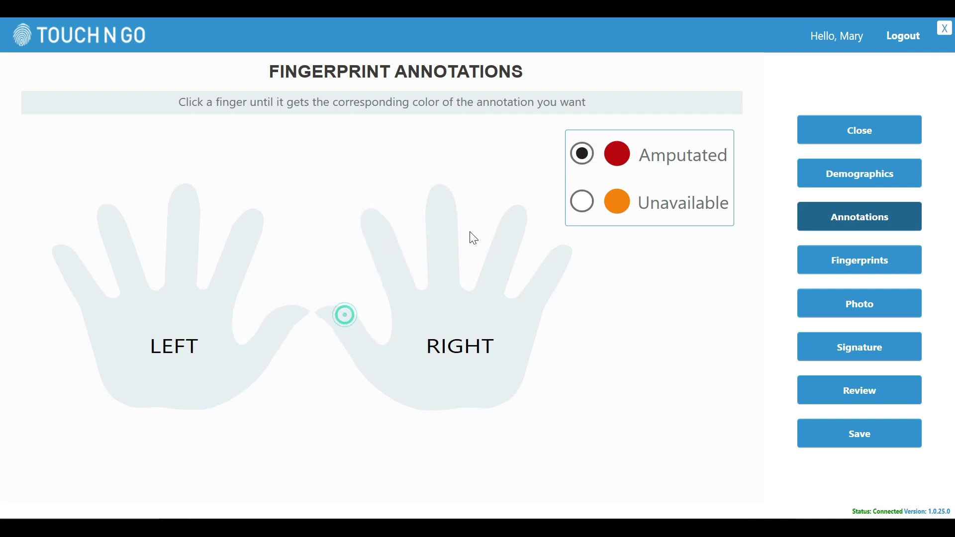
Mark the right thumb and right index finger as Unavailable, and remove both marks again
left_click(582, 202)
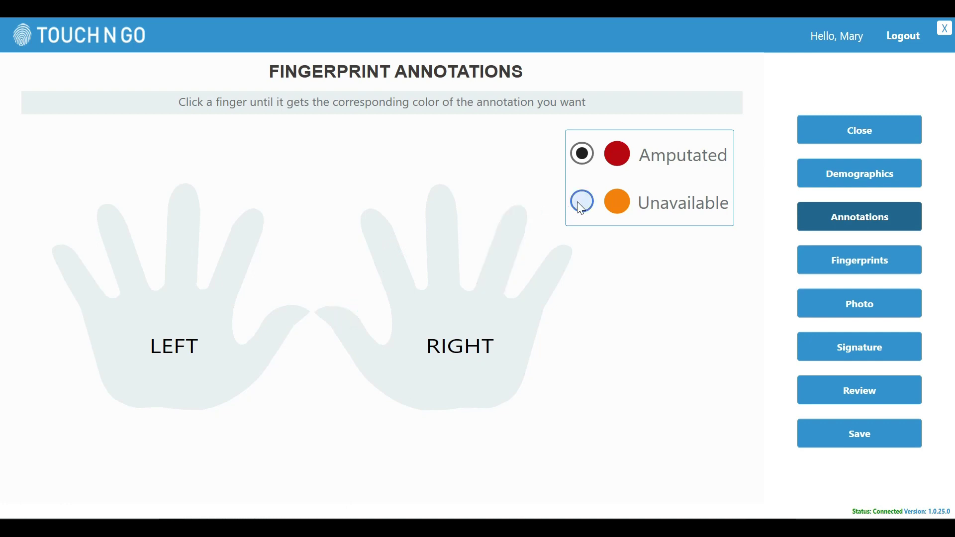
left_click(327, 320)
left_click(386, 252)
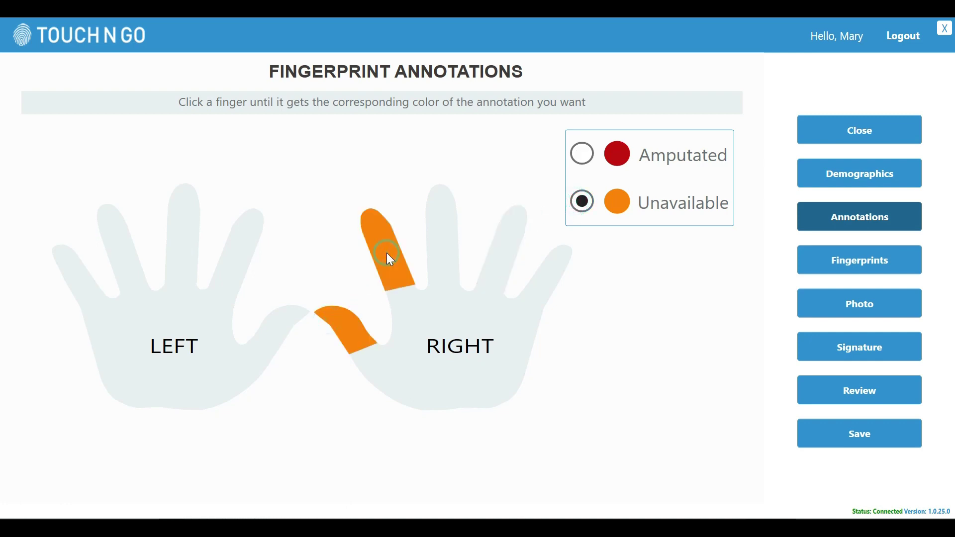
left_click(386, 253)
left_click(351, 330)
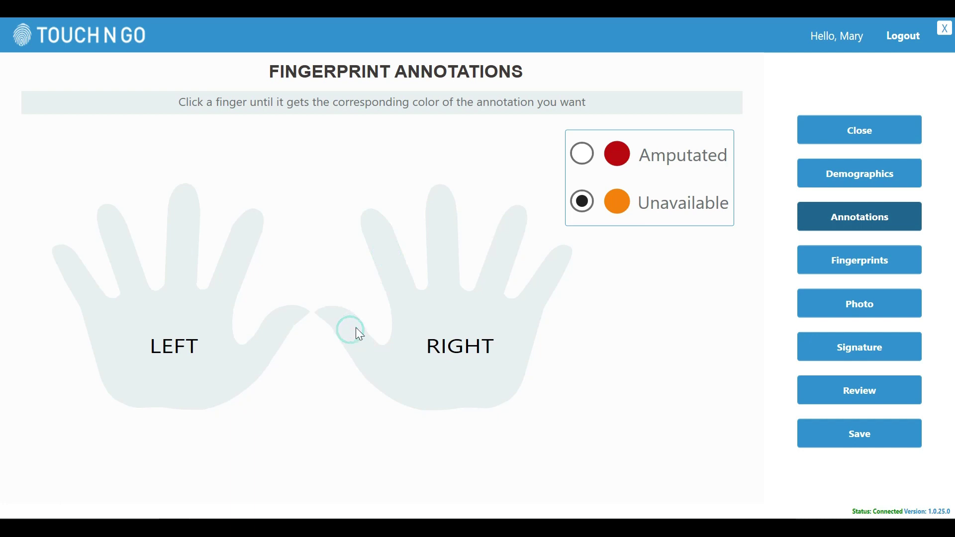
Capture the fingerprints, recapturing the poor-quality right-hand slap and restarting the capture after the wrong hand is scanned
left_click(816, 264)
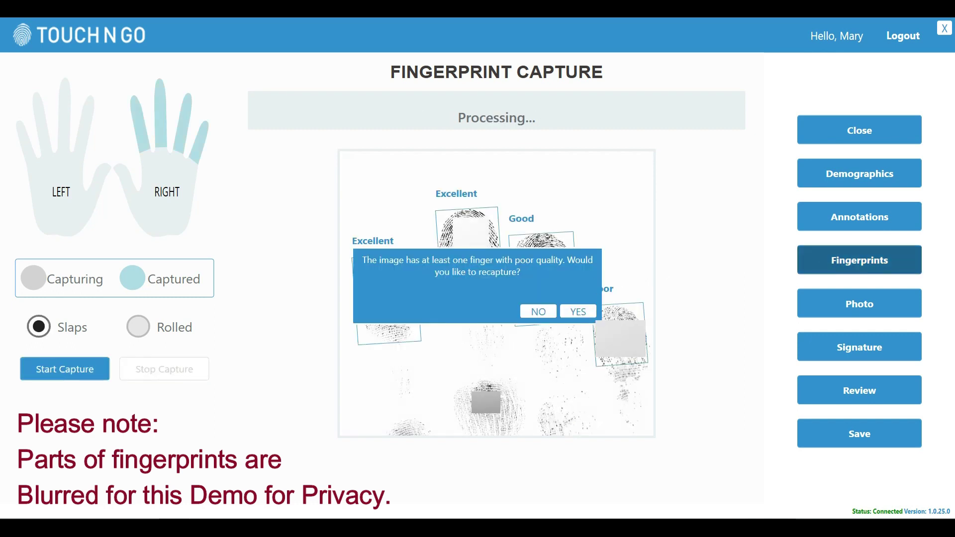
left_click(579, 313)
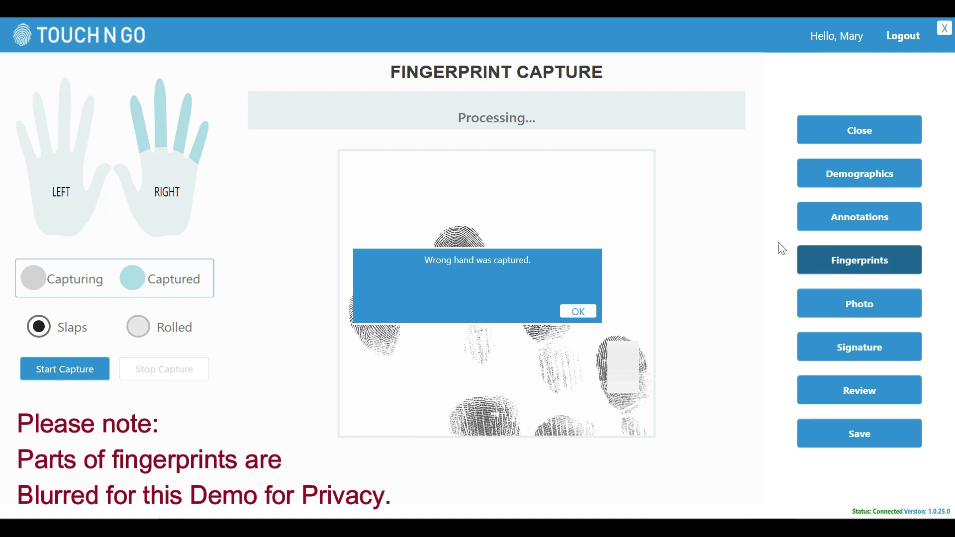
left_click(588, 313)
left_click(63, 371)
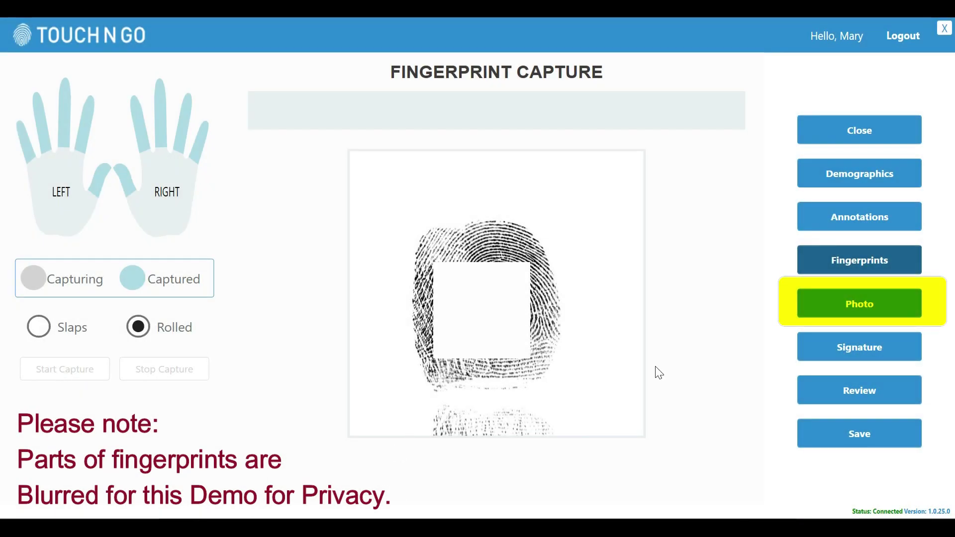
View the photo capture page without adding a photo, and draw and accept the signature of the person fingerprinted
left_click(833, 313)
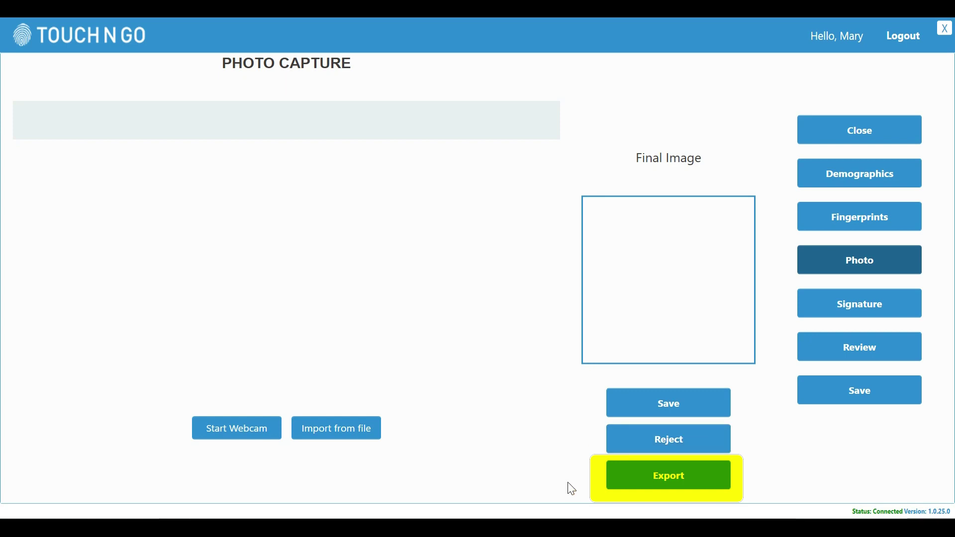
left_click(838, 304)
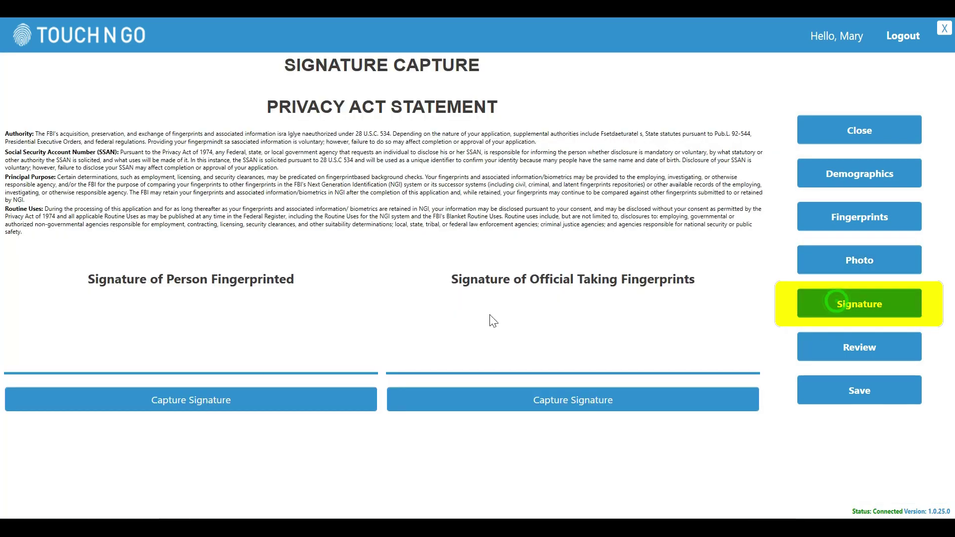
left_click(224, 406)
mouse_move(448, 306)
left_mouse_down()
mouse_move(474, 278)
mouse_move(534, 299)
mouse_move(547, 291)
left_mouse_up()
mouse_move(447, 298)
left_mouse_down()
mouse_move(435, 318)
mouse_move(529, 292)
mouse_move(587, 303)
mouse_move(624, 298)
left_mouse_up()
left_click(696, 350)
Draw and accept the signature of the official taking fingerprints, and open the record's review
left_click(577, 400)
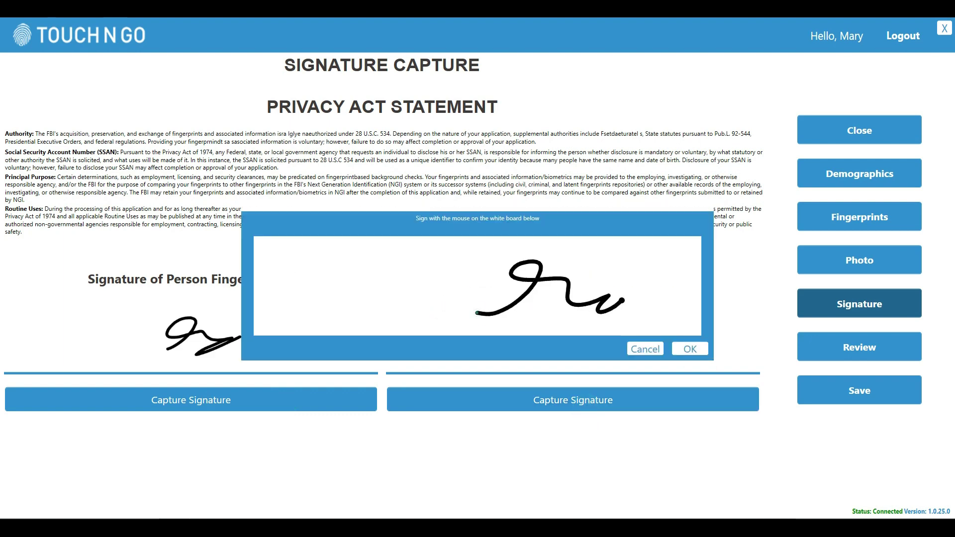
left_click(690, 348)
left_click(876, 342)
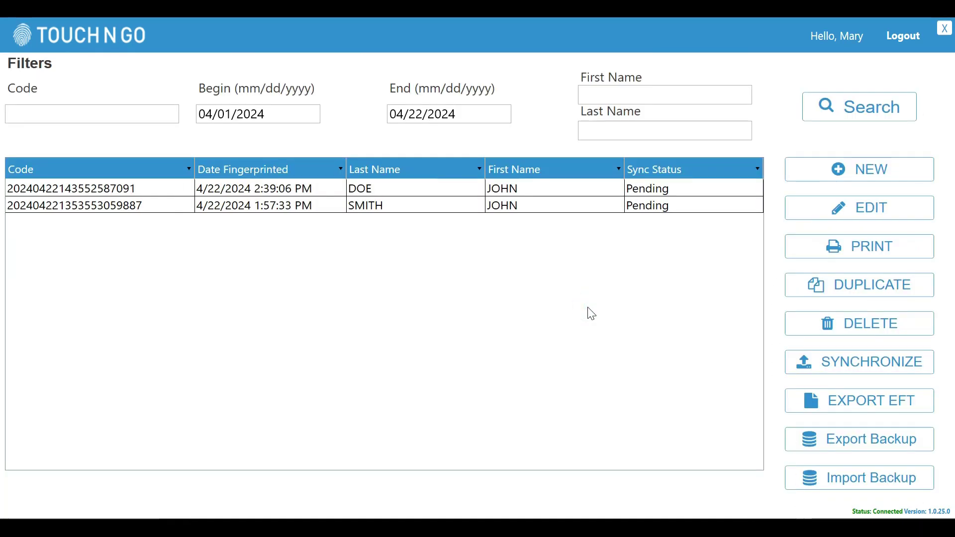
Export the newest fingerprint record as an EFT file to the Desktop, keeping the suggested file name
left_click(515, 190)
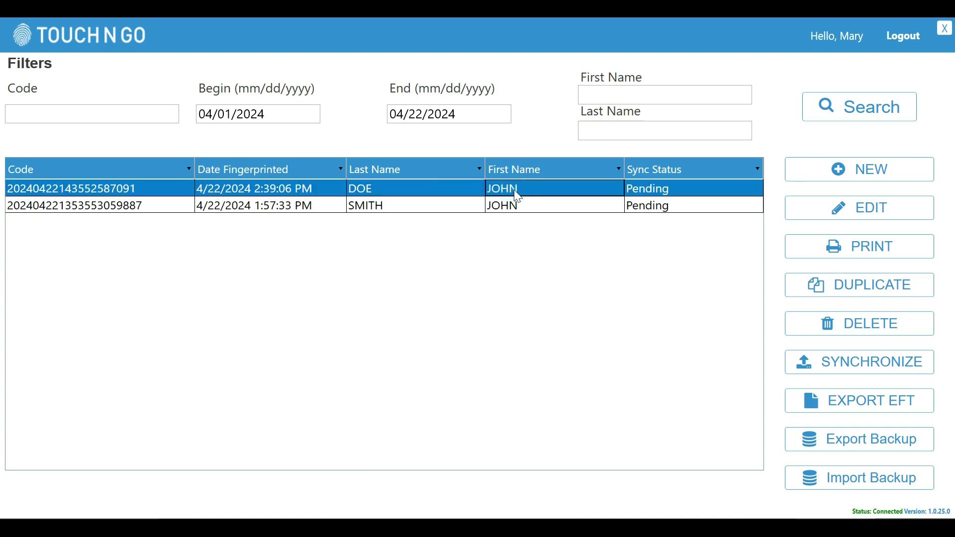
left_click(804, 401)
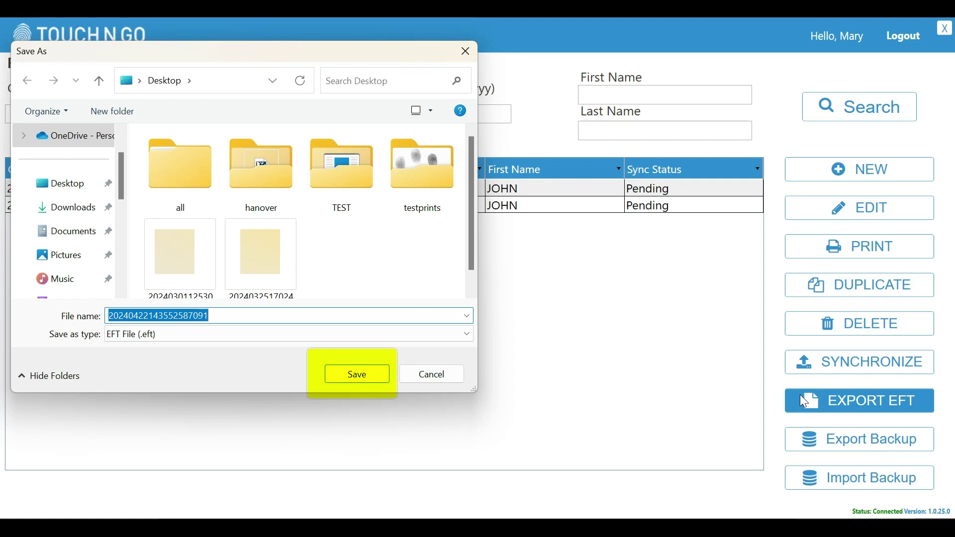
key("Return")
Edit the newest fingerprint record to add the applicant's middle name, and save the record
left_click(712, 188)
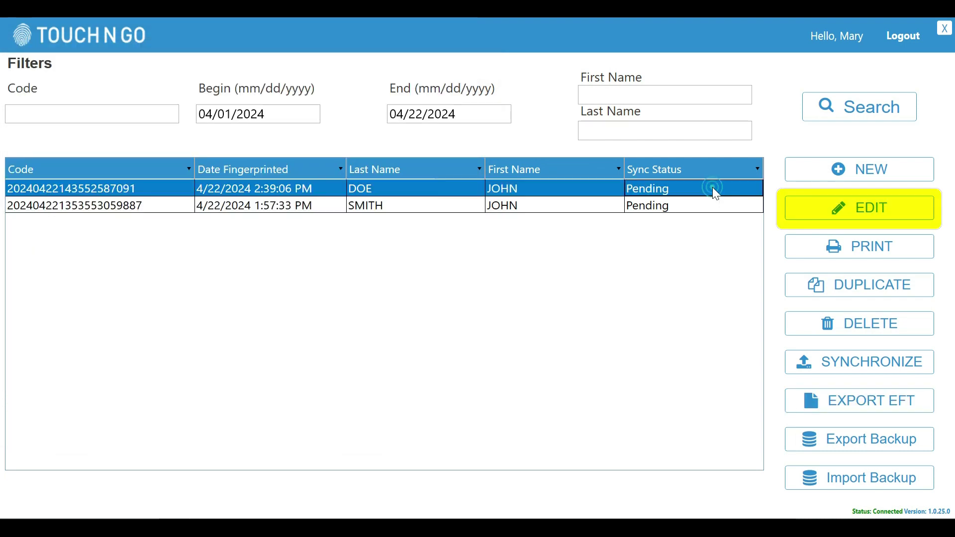
left_click(838, 219)
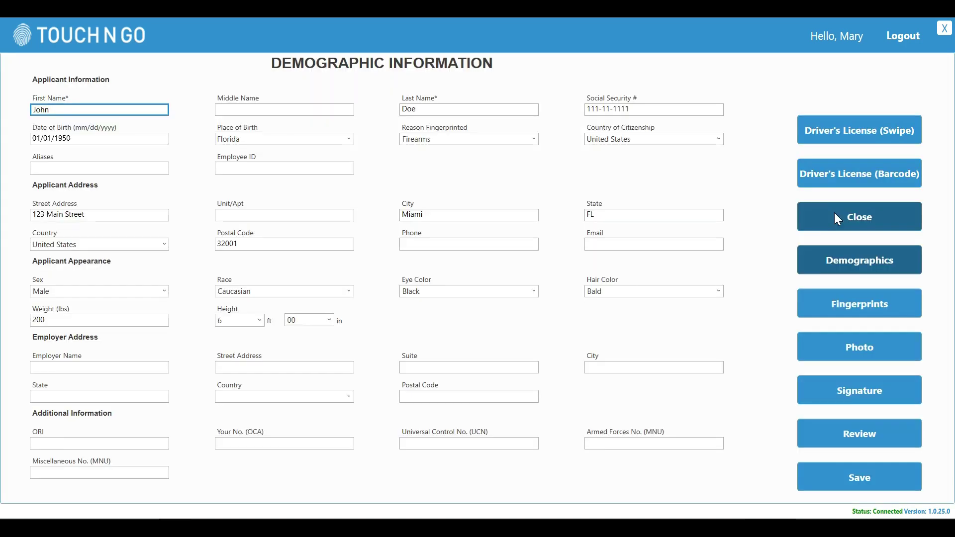
left_click(319, 114)
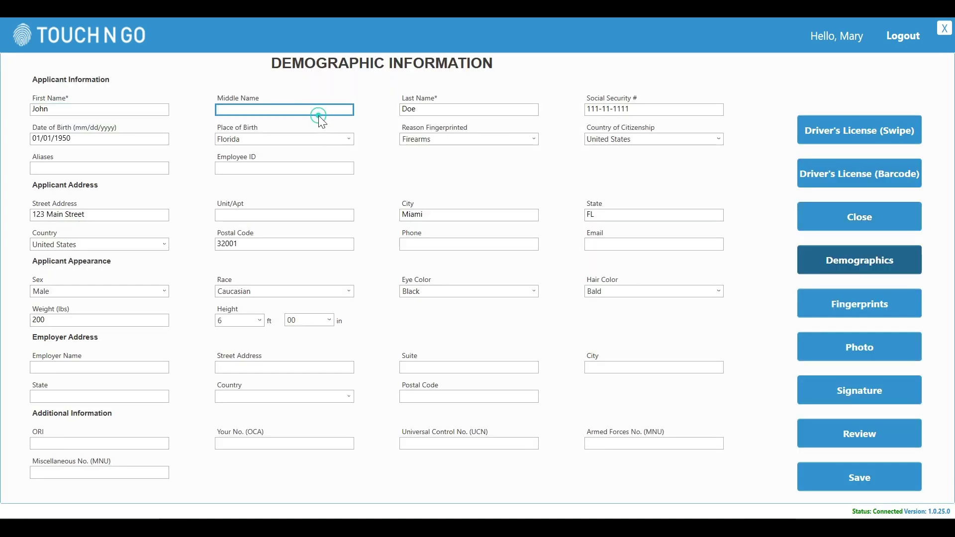
type("Michael")
left_click(837, 484)
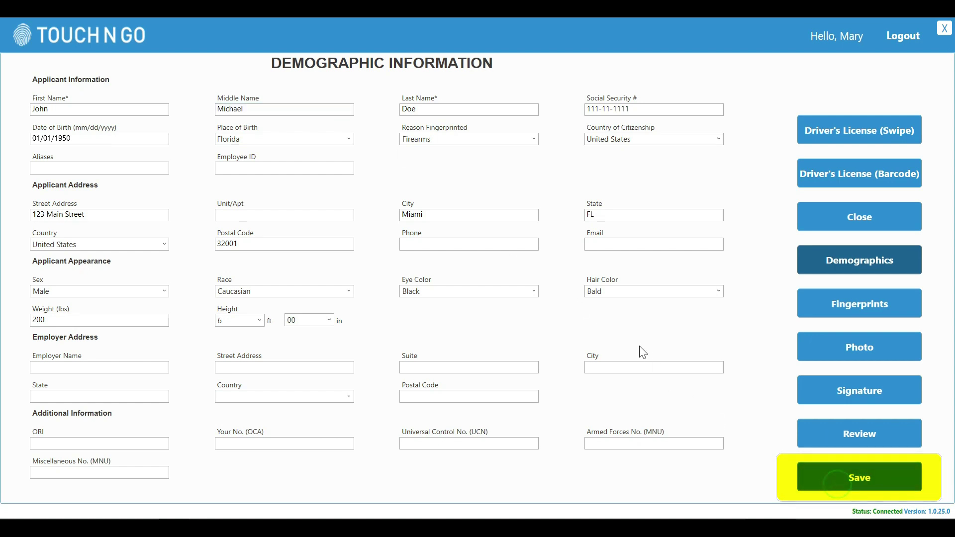